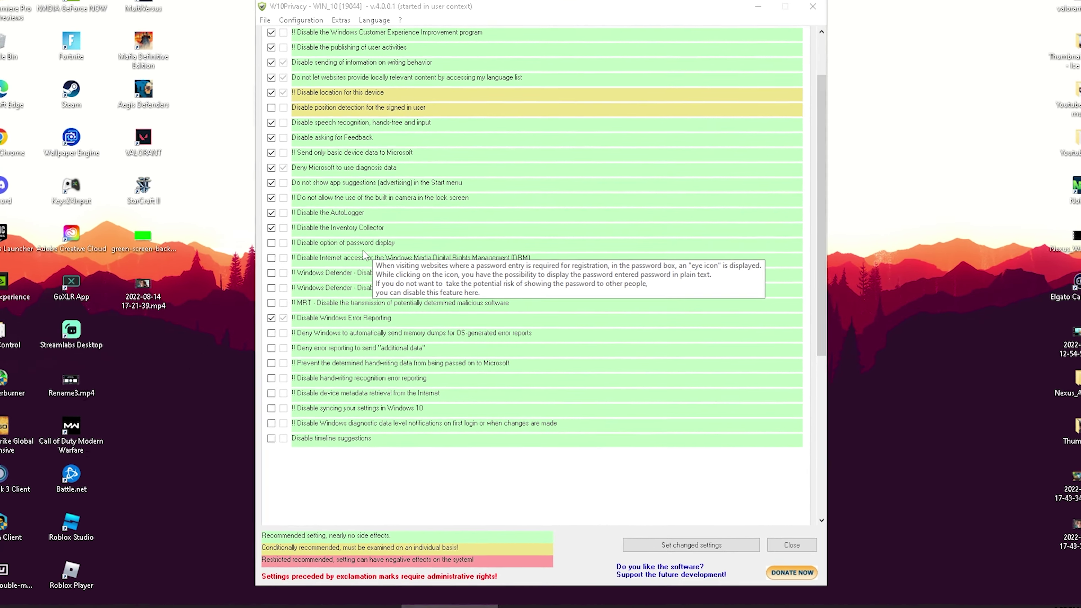
Step: On the Privacy tab, tick disabling password display, DRM internet access and Windows Defender safety-problem reporting
{"action": "left_click", "coordinate": [271, 242]}
{"action": "left_click", "coordinate": [271, 258]}
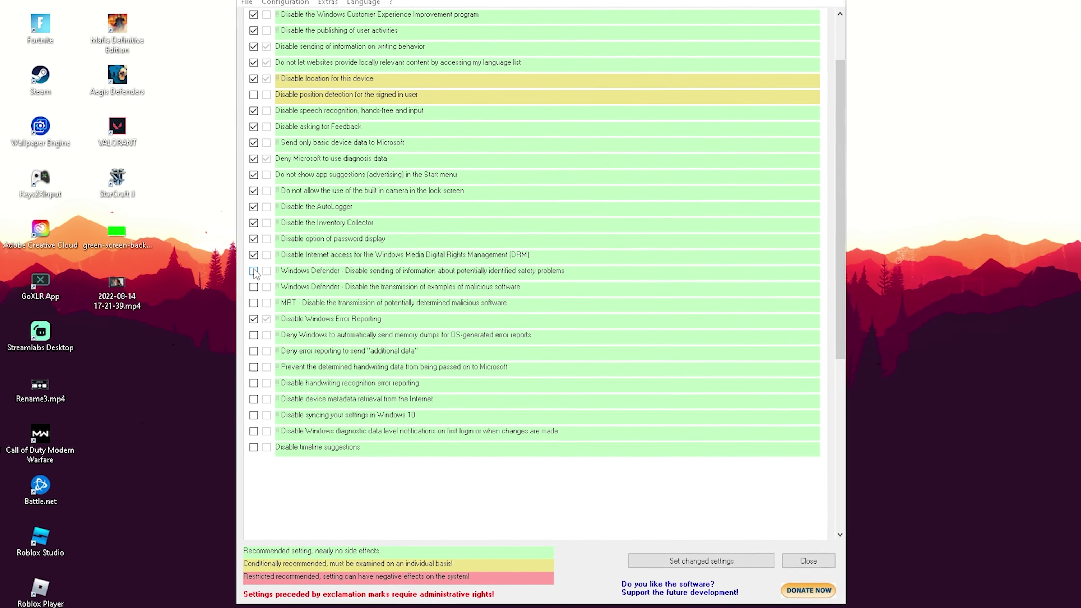
{"action": "left_click", "coordinate": [253, 272]}
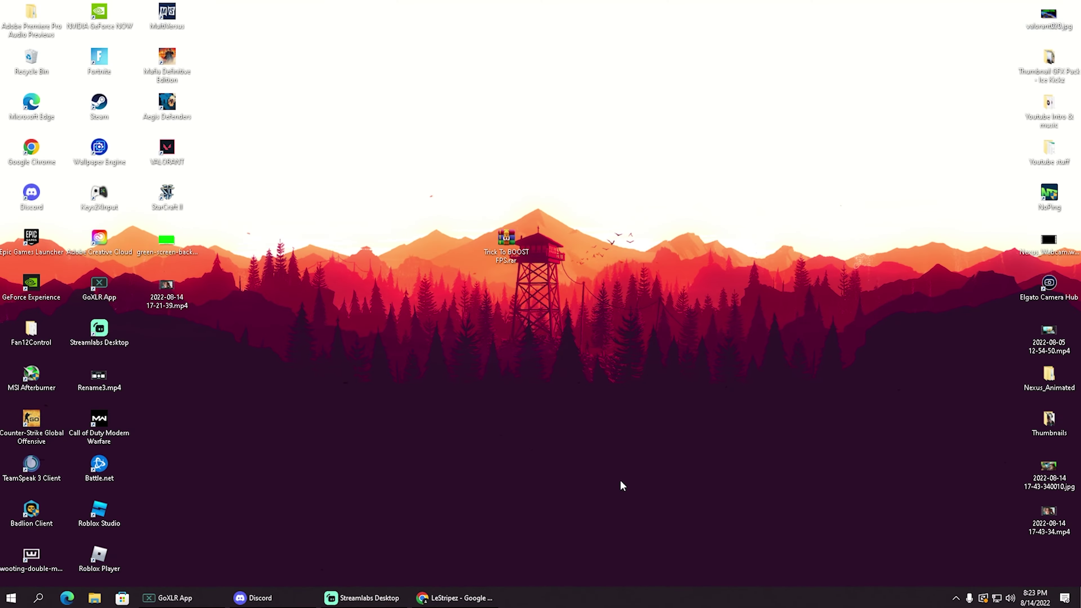
Step: Extract W10Privacy Setup.exe from the Trick To BOOST FPS archive onto the desktop beside the archive
{"action": "double_click", "coordinate": [510, 255]}
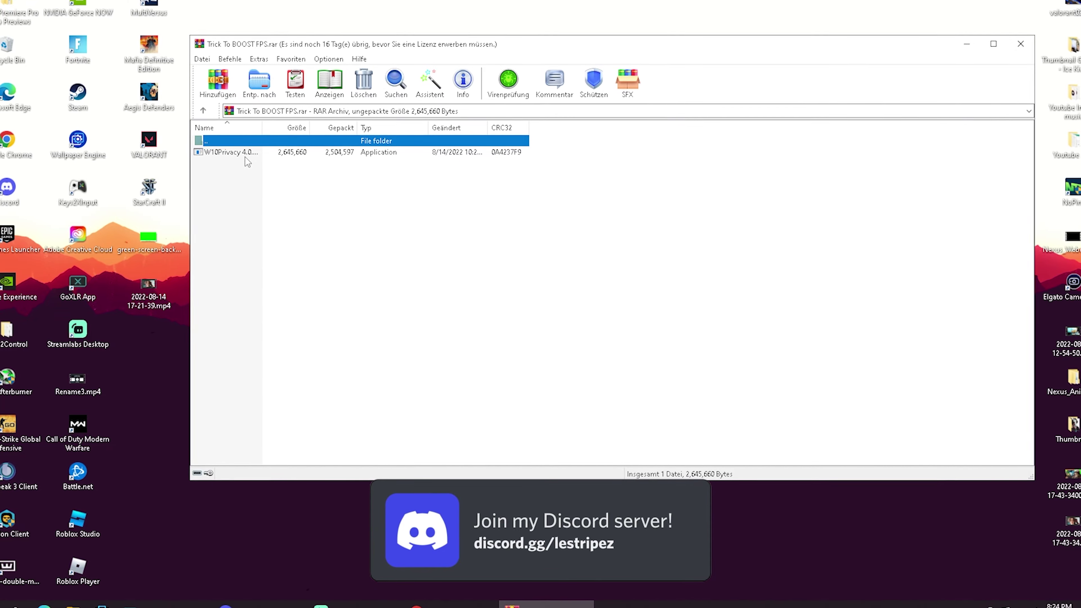
{"action": "left_click", "coordinate": [233, 152]}
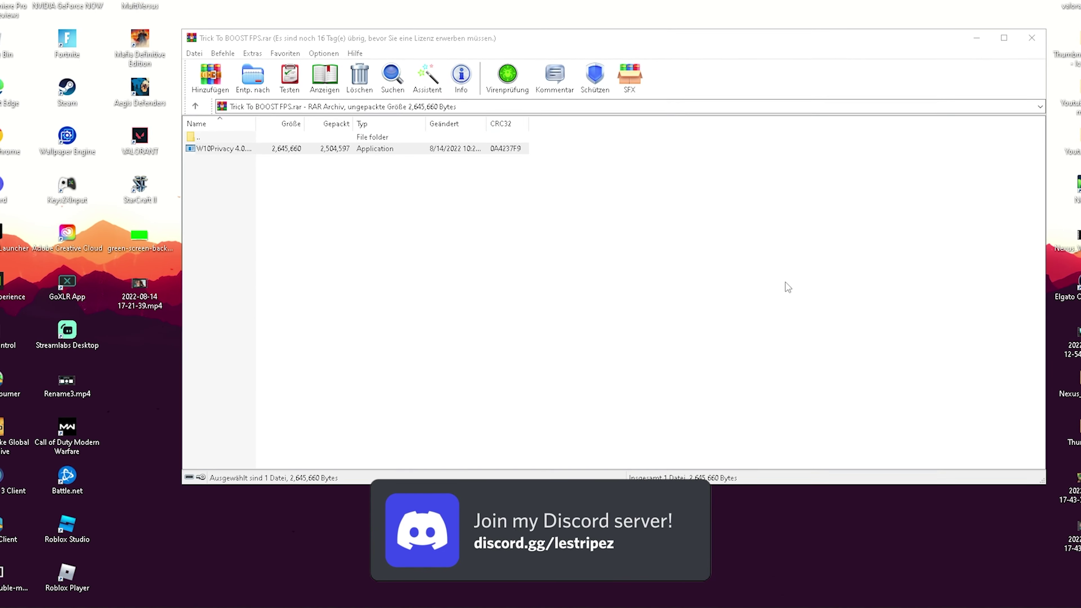
{"action": "left_click", "coordinate": [1034, 37]}
{"action": "left_click_drag", "start_coordinate": [578, 479], "coordinate": [578, 241]}
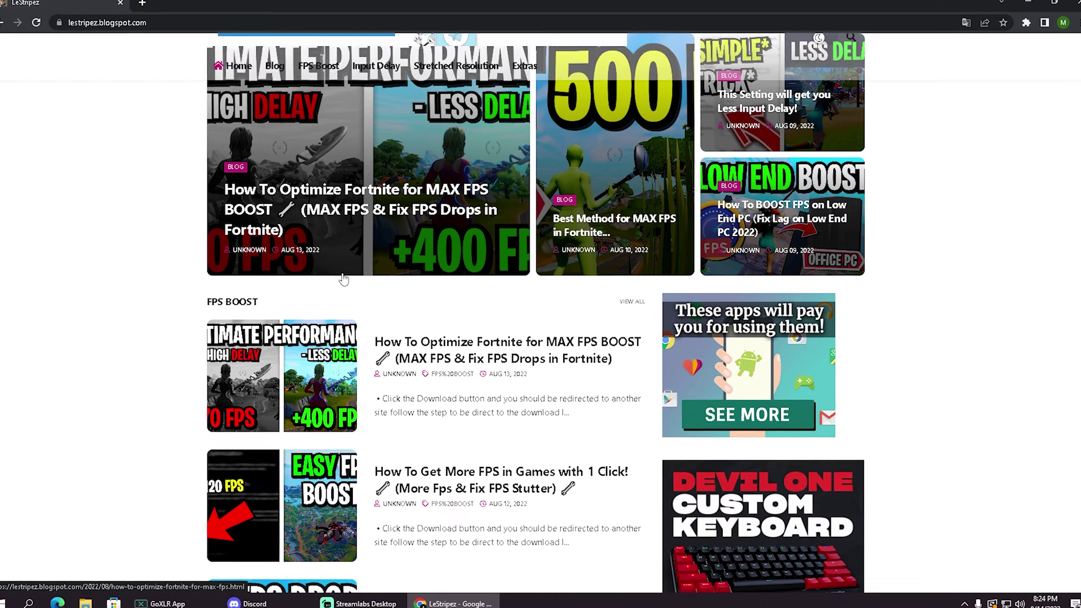
Step: Filter the blog to FPS BOOST posts and open the 'How To Optimize Fortnite for MAX FPS BOOST' article
{"action": "scroll", "coordinate": [343, 280], "scroll_direction": "down", "scroll_amount": 5}
{"action": "scroll", "coordinate": [343, 280], "scroll_direction": "down", "scroll_amount": 4}
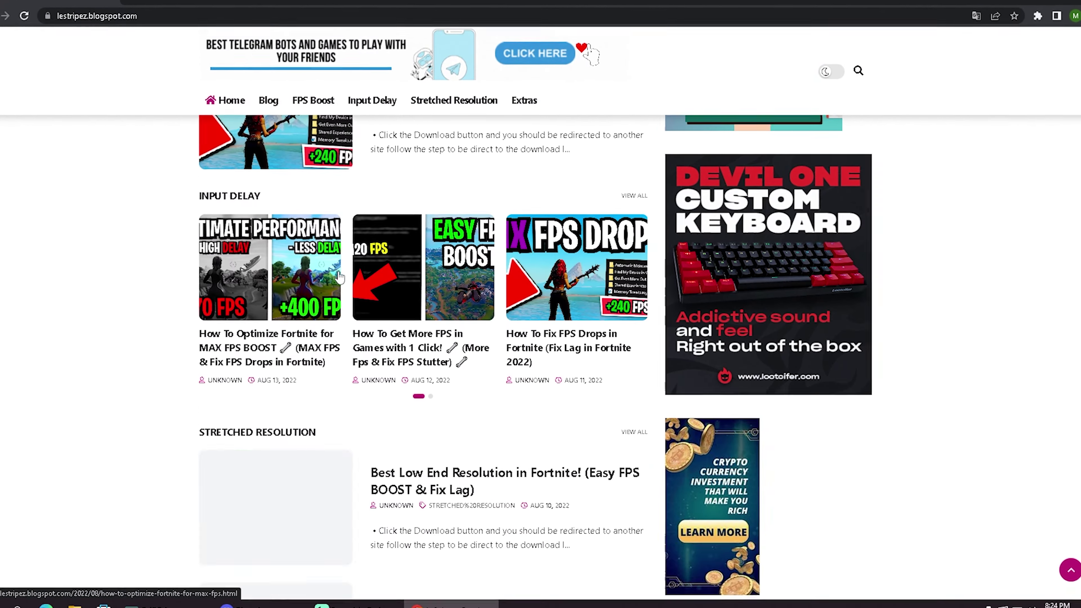
{"action": "scroll", "coordinate": [320, 257], "scroll_direction": "up", "scroll_amount": 10}
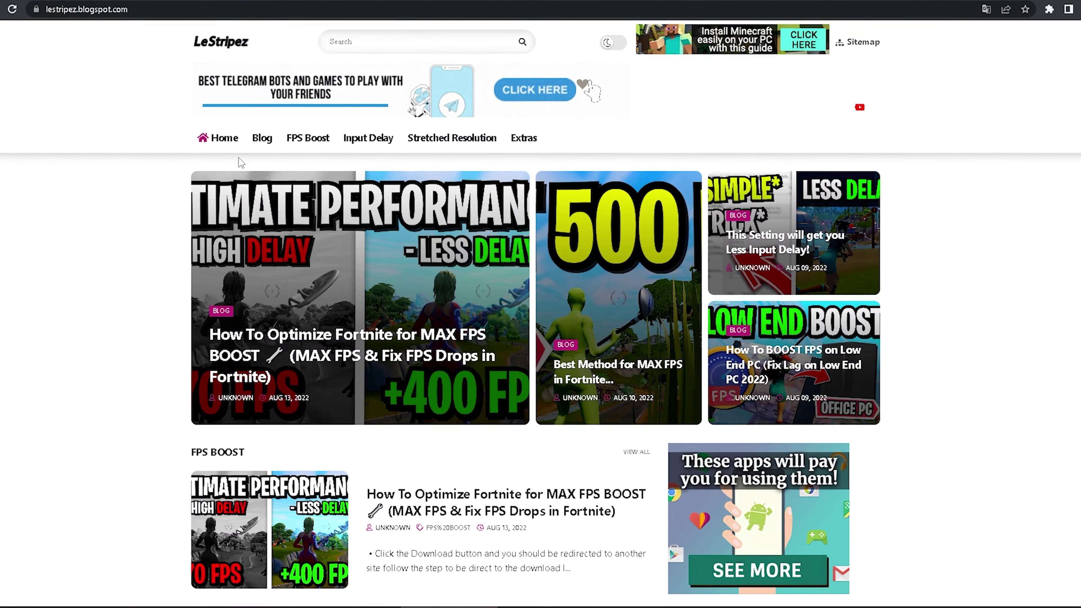
{"action": "left_click", "coordinate": [303, 136]}
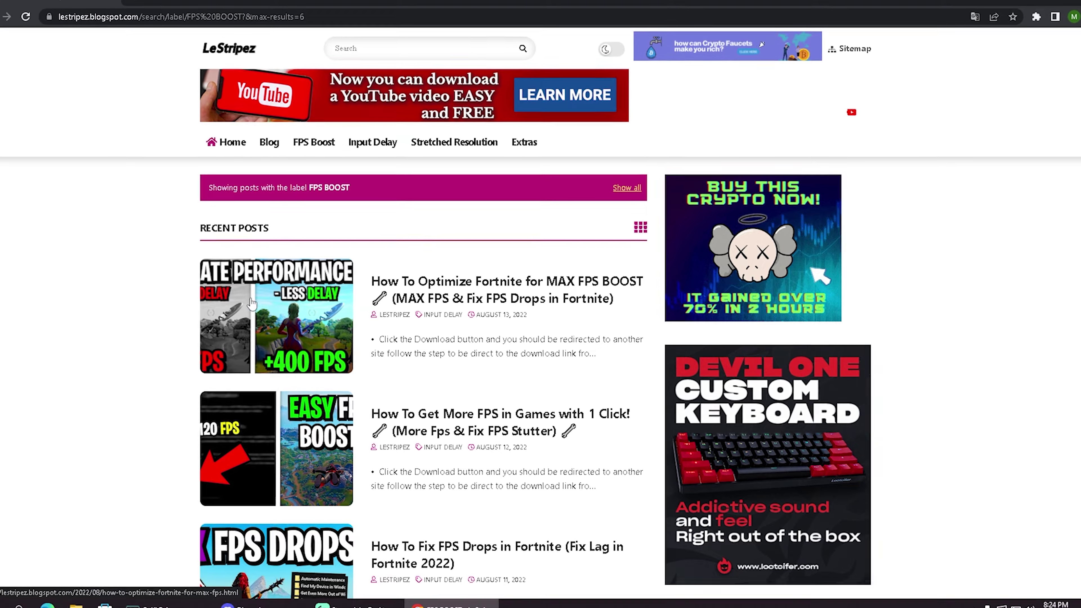
{"action": "scroll", "coordinate": [255, 302], "scroll_direction": "down", "scroll_amount": 4}
{"action": "scroll", "coordinate": [249, 302], "scroll_direction": "up", "scroll_amount": 5}
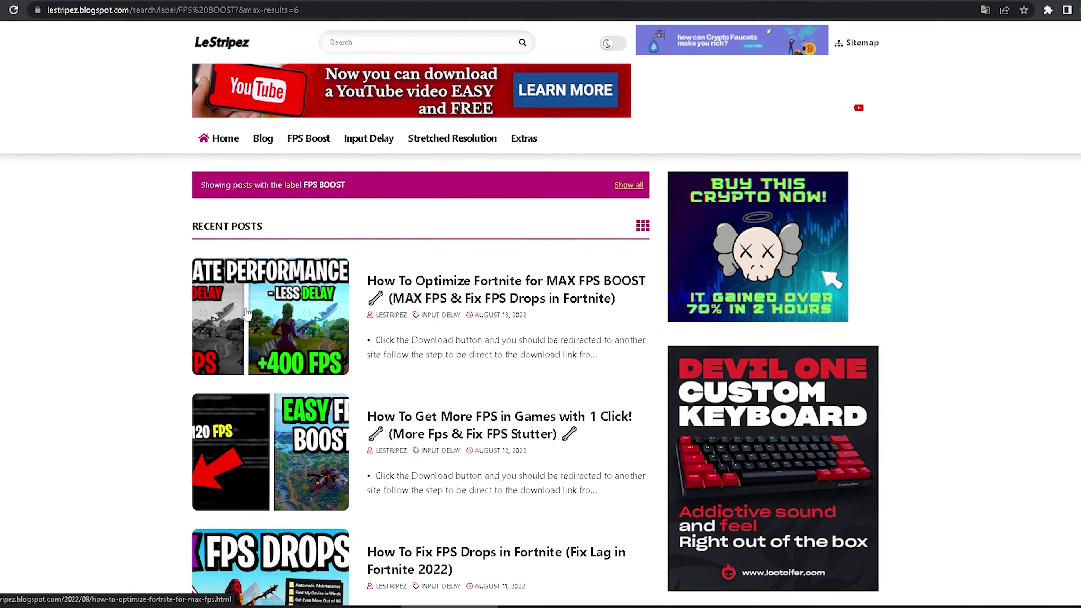
{"action": "left_click", "coordinate": [267, 317]}
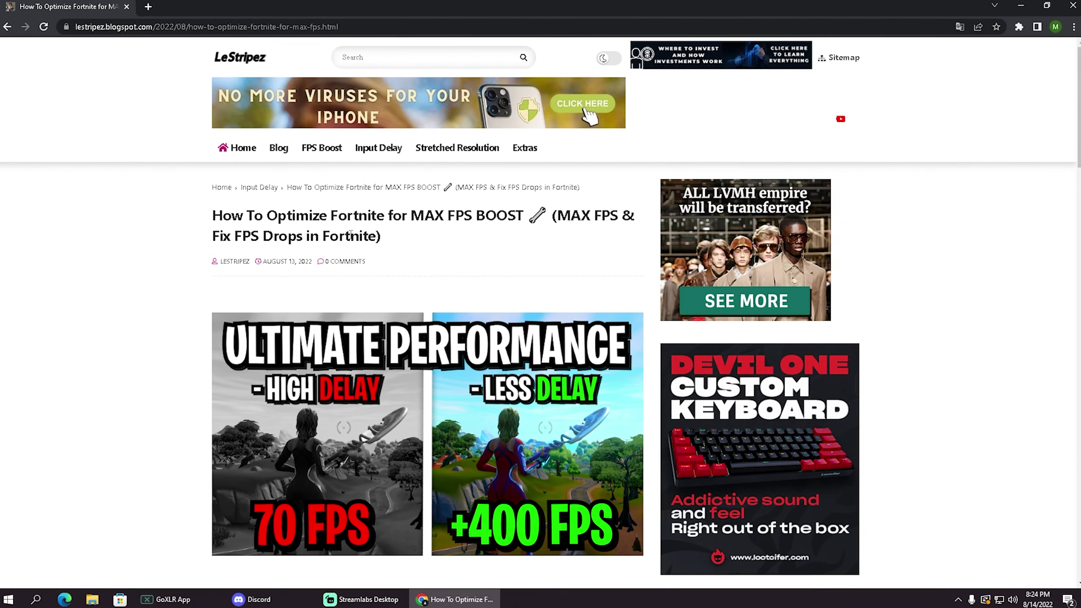
{"action": "scroll", "coordinate": [324, 244], "scroll_direction": "down", "scroll_amount": 6}
{"action": "scroll", "coordinate": [324, 244], "scroll_direction": "down", "scroll_amount": 4}
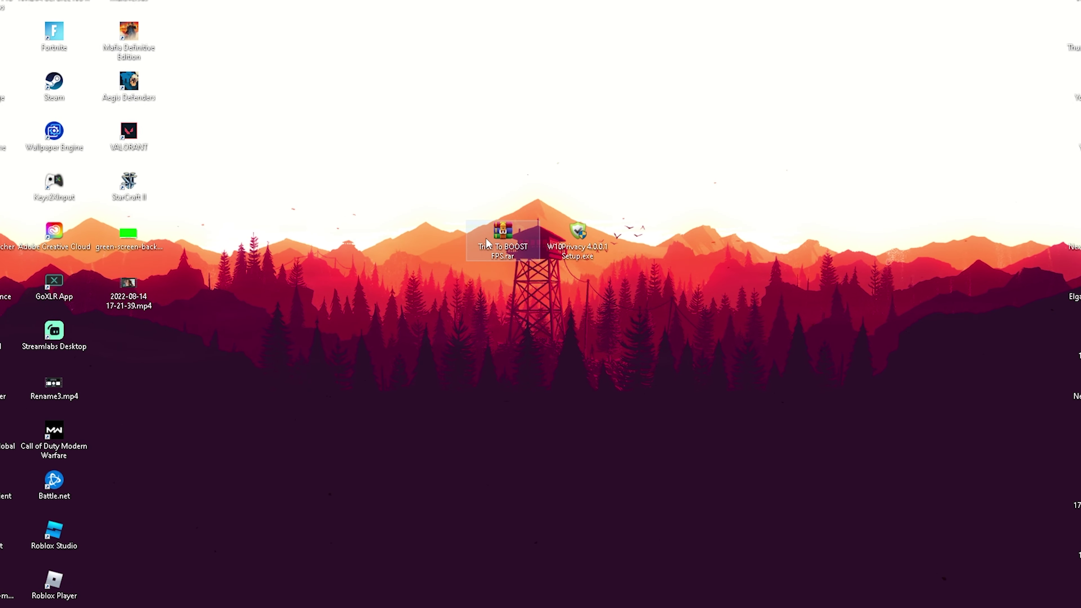
Step: Launch W10Privacy from the Start menu
{"action": "left_click", "coordinate": [26, 259]}
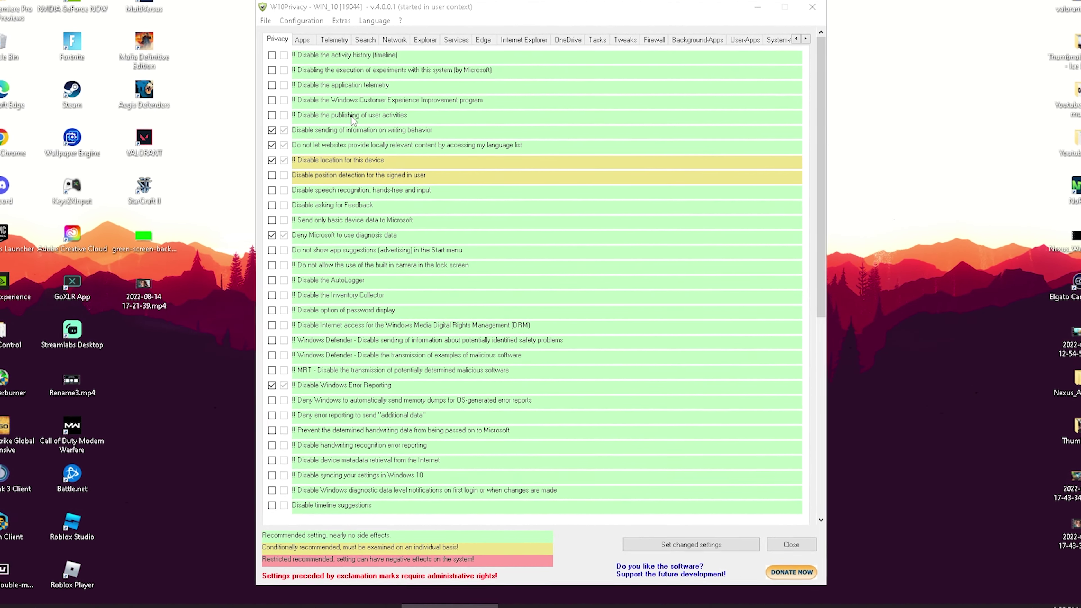
Step: Disable user activity publishing, the Customer Experience Improvement program, app telemetry, Microsoft experiments and activity history
{"action": "left_click", "coordinate": [268, 111]}
{"action": "left_click", "coordinate": [268, 96]}
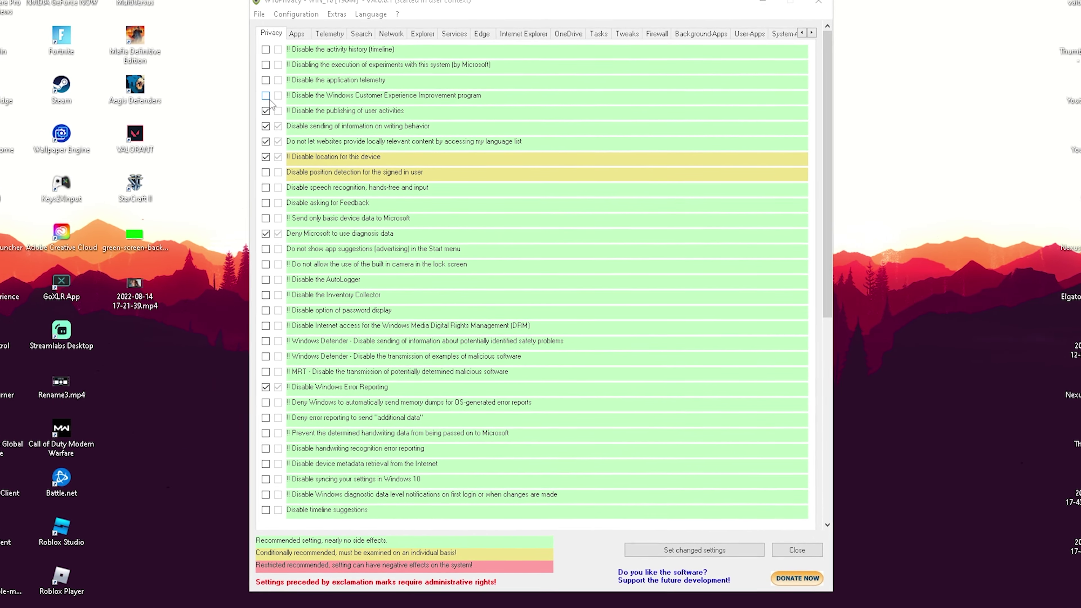
{"action": "left_click", "coordinate": [267, 81]}
{"action": "left_click", "coordinate": [267, 66]}
{"action": "left_click", "coordinate": [267, 51]}
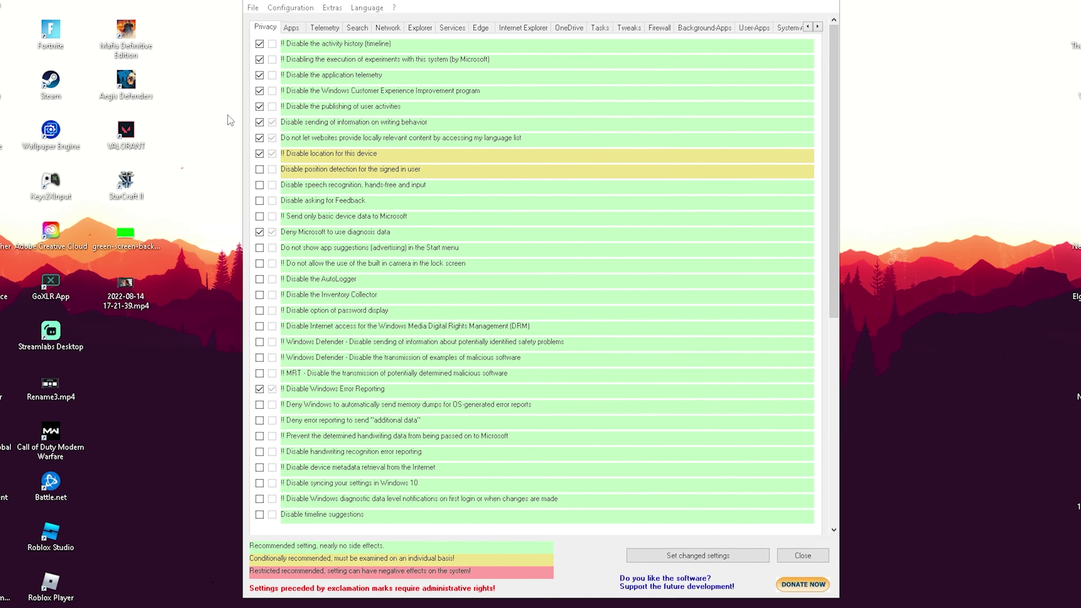
Step: Disable speech recognition and Feedback requests, and limit diagnostic data sent to Microsoft to basic
{"action": "left_click", "coordinate": [254, 183]}
{"action": "left_click", "coordinate": [255, 198]}
{"action": "left_click", "coordinate": [255, 215]}
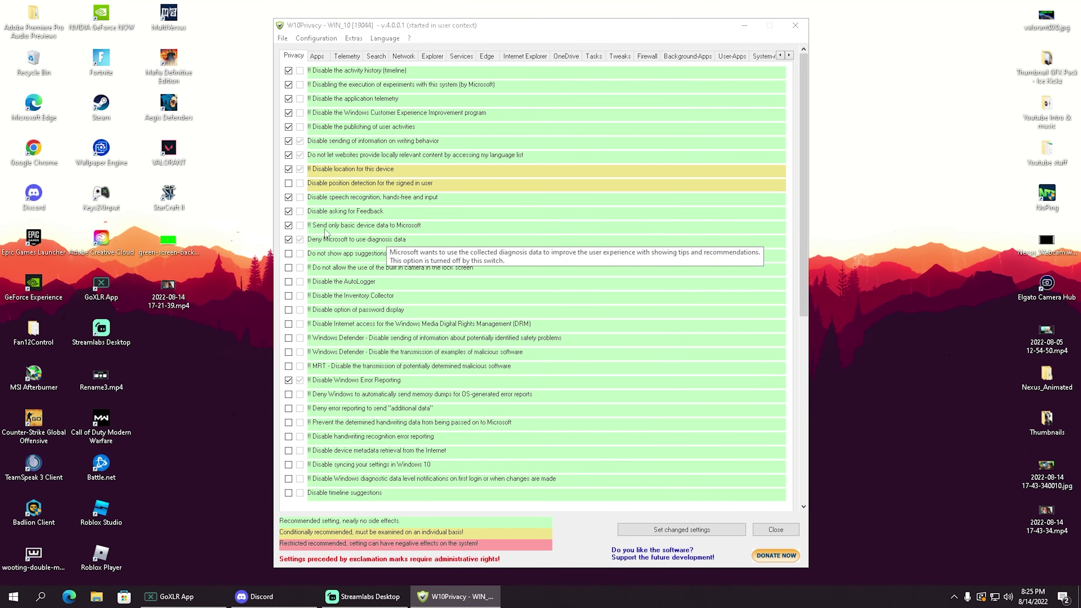
{"action": "scroll", "coordinate": [256, 221], "scroll_direction": "down", "scroll_amount": 1}
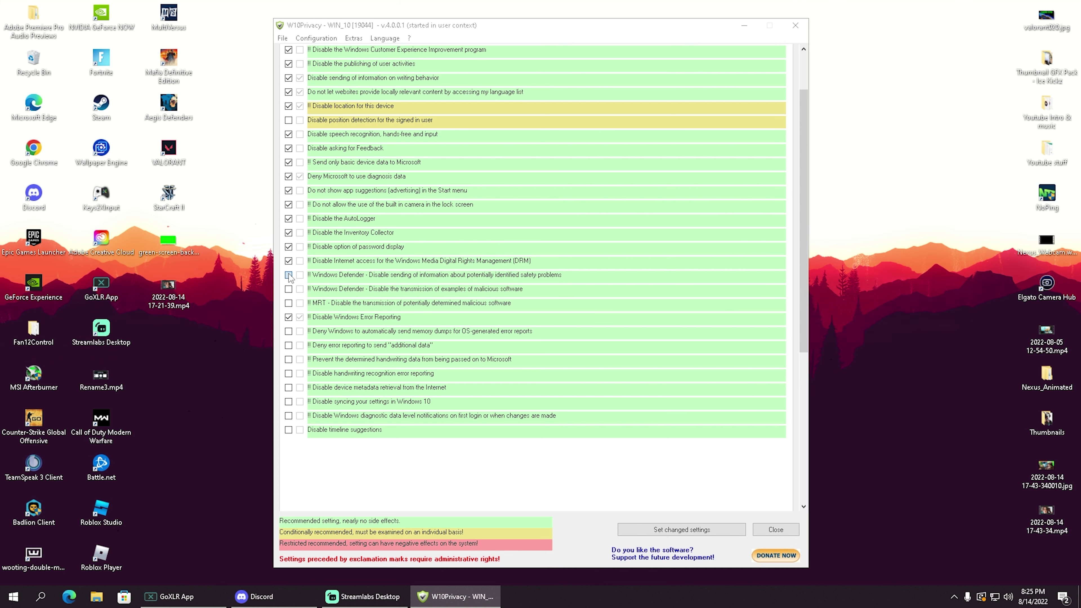
{"action": "scroll", "coordinate": [441, 328], "scroll_direction": "down", "scroll_amount": 2}
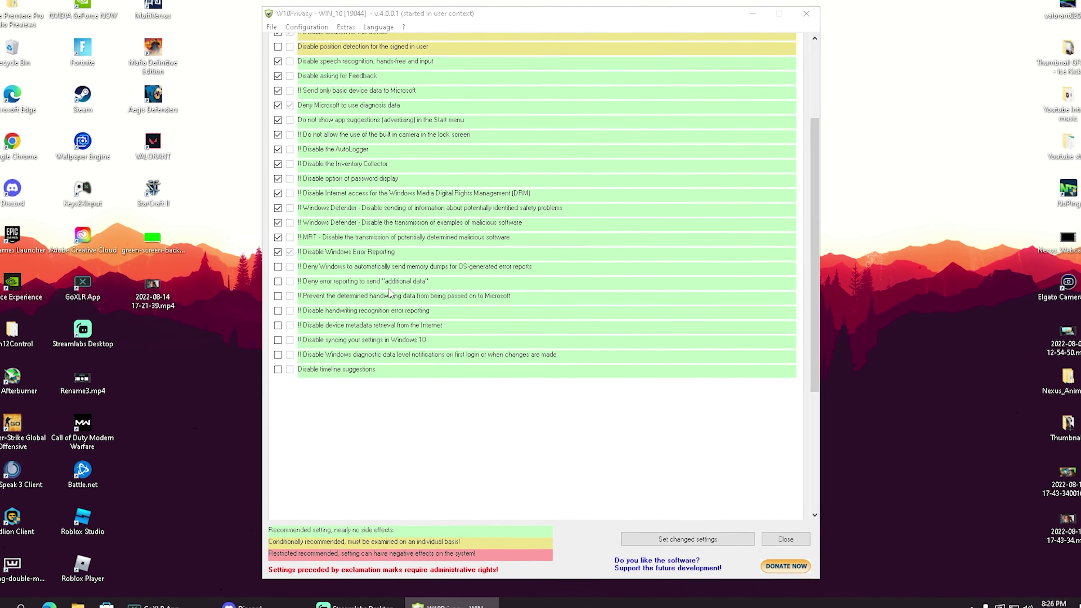
{"action": "left_click", "coordinate": [277, 267]}
{"action": "left_click", "coordinate": [277, 280]}
{"action": "left_click", "coordinate": [278, 296]}
{"action": "left_click", "coordinate": [278, 311]}
{"action": "left_click", "coordinate": [278, 325]}
{"action": "left_click", "coordinate": [278, 340]}
{"action": "left_click", "coordinate": [278, 354]}
{"action": "scroll", "coordinate": [356, 223], "scroll_direction": "up", "scroll_amount": 4}
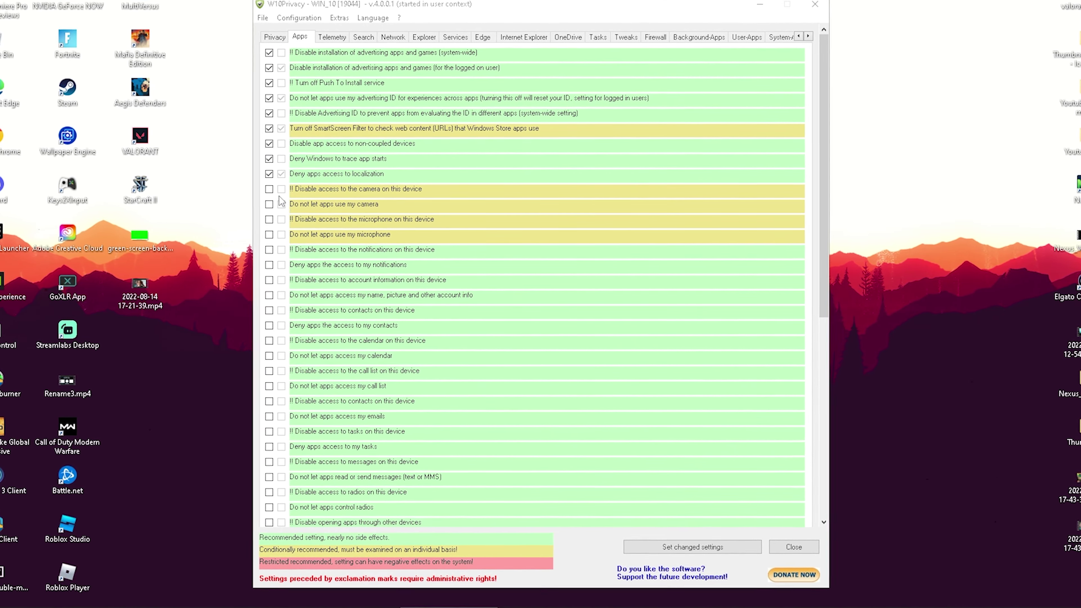
Step: Deny app access to notifications, account information, calendar and call list
{"action": "scroll", "coordinate": [281, 200], "scroll_direction": "down", "scroll_amount": 3}
{"action": "left_click", "coordinate": [266, 195]}
{"action": "left_click", "coordinate": [266, 210]}
{"action": "left_click", "coordinate": [266, 226]}
{"action": "scroll", "coordinate": [297, 226], "scroll_direction": "down", "scroll_amount": 3}
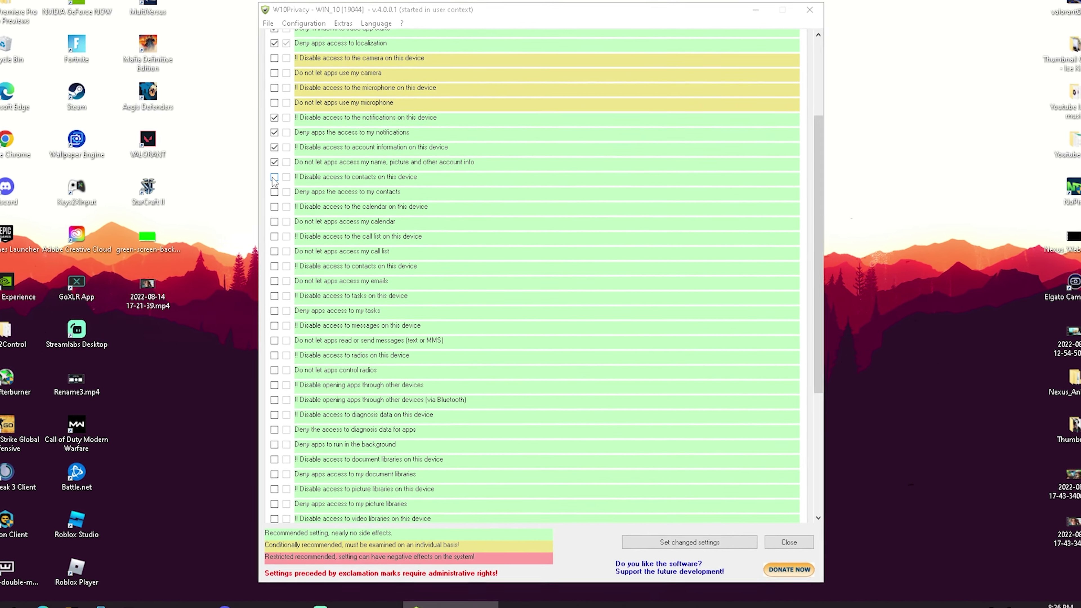
{"action": "mouse_move", "coordinate": [317, 196]}
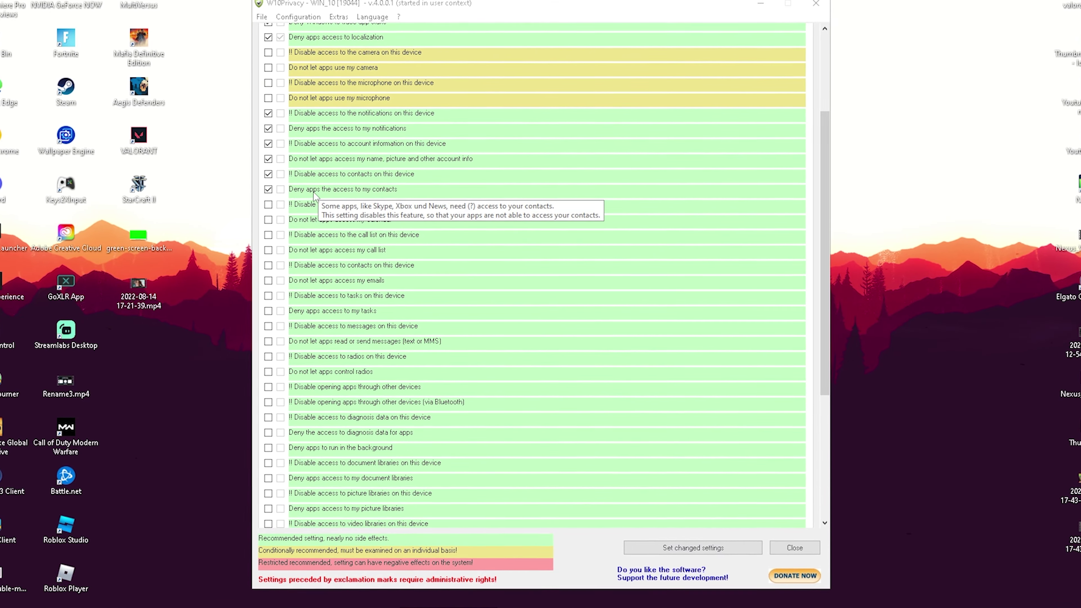
{"action": "left_click", "coordinate": [266, 203]}
{"action": "left_click", "coordinate": [267, 218]}
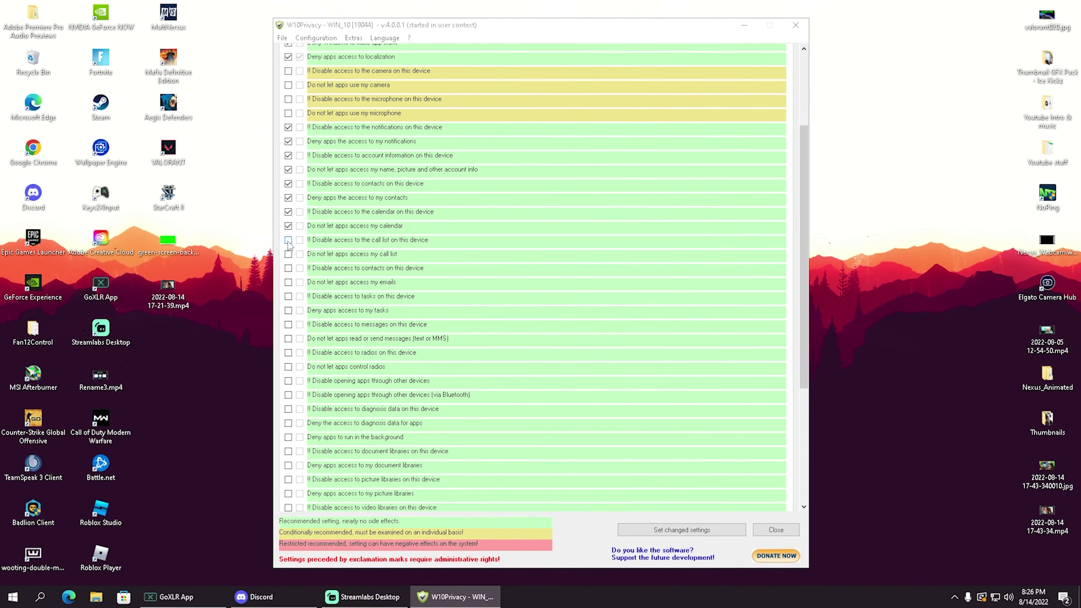
{"action": "left_click", "coordinate": [286, 254]}
{"action": "scroll", "coordinate": [287, 259], "scroll_direction": "down", "scroll_amount": 3}
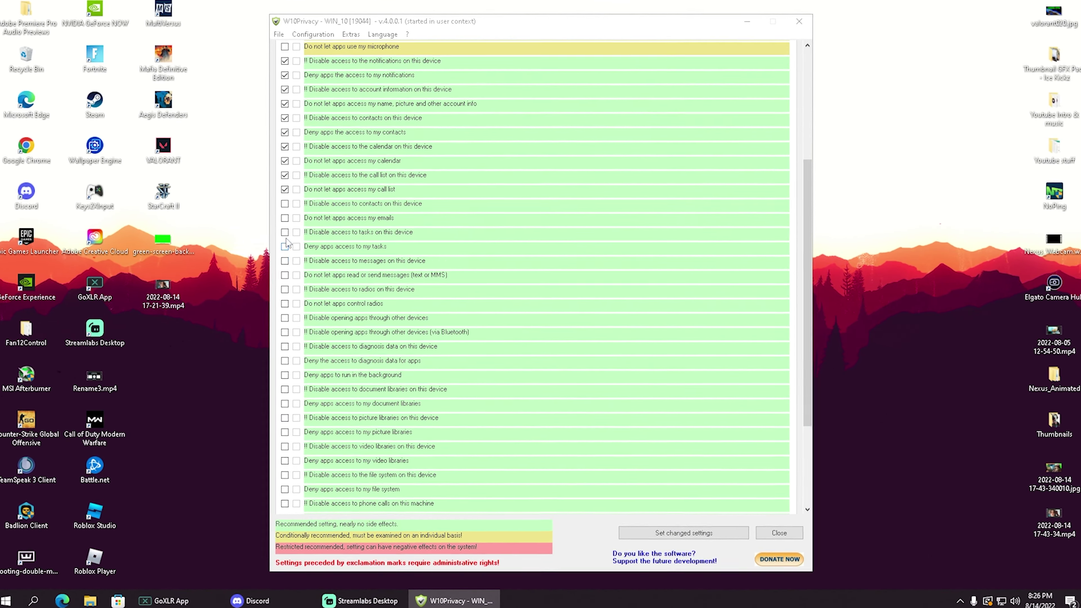
Step: Deny app access to contacts, emails, tasks, messages and radios
{"action": "left_click", "coordinate": [285, 203]}
{"action": "left_click", "coordinate": [285, 218]}
{"action": "left_click", "coordinate": [284, 232]}
{"action": "left_click", "coordinate": [285, 246]}
{"action": "left_click", "coordinate": [284, 260]}
{"action": "left_click", "coordinate": [284, 275]}
{"action": "left_click", "coordinate": [285, 289]}
{"action": "scroll", "coordinate": [511, 298], "scroll_direction": "up", "scroll_amount": 5}
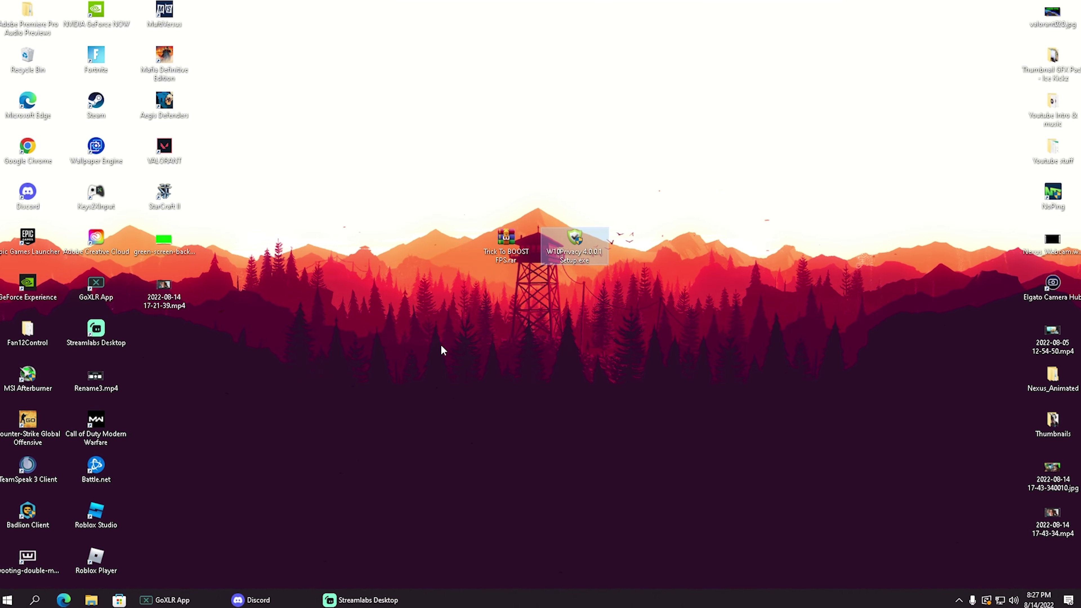
Step: Deselect the setup file by clicking an empty area of the desktop
{"action": "left_click", "coordinate": [484, 328]}
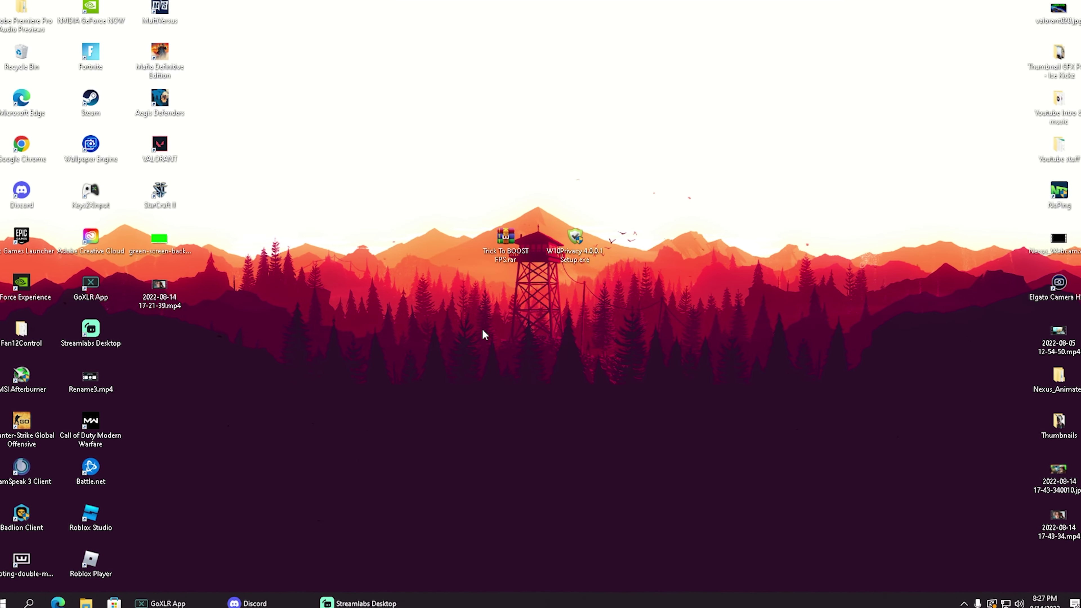